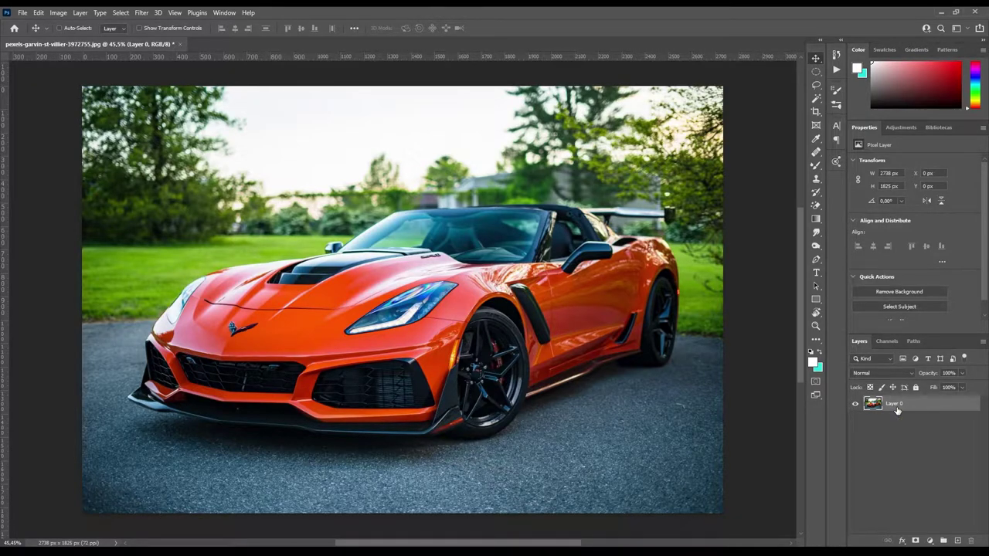
Duplicate Layer 0 into Layer 0 copy and open the Filter menu.
{"action": "key", "text": "ctrl+j"}
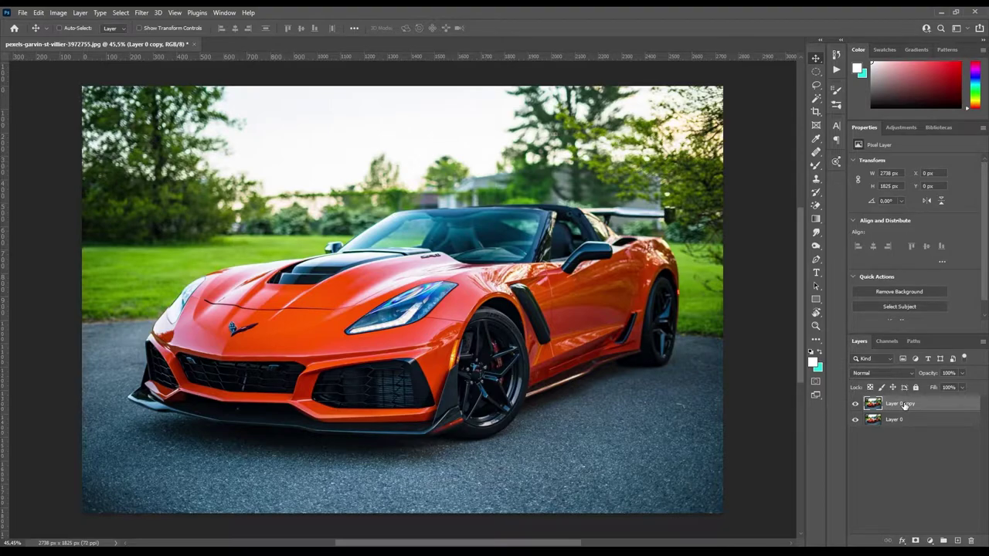
{"action": "left_click", "coordinate": [141, 13]}
{"action": "mouse_move", "coordinate": [158, 154]}
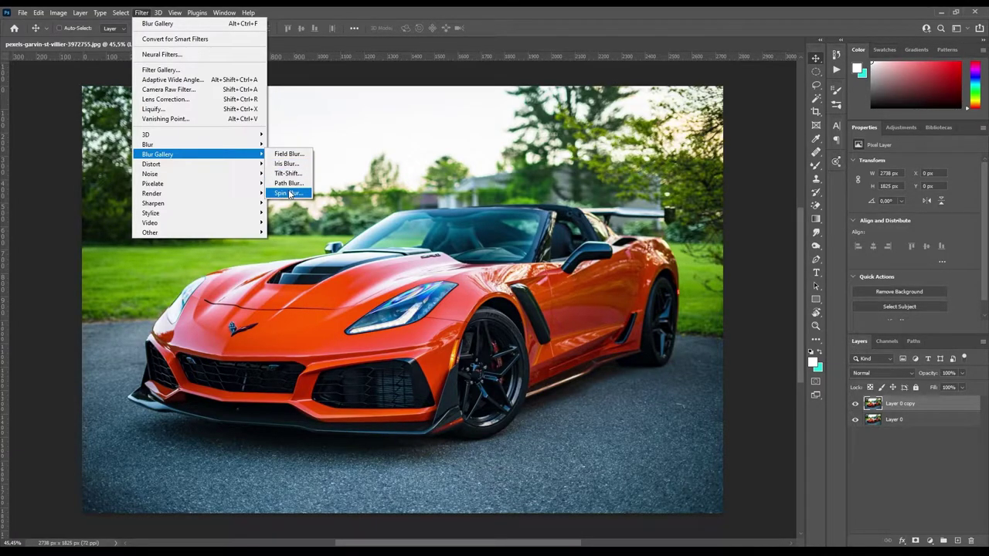
Place a 15° Spin Blur on the front wheel, fitting its ellipse to the hub, and add a rear-wheel pin.
{"action": "left_click", "coordinate": [290, 194]}
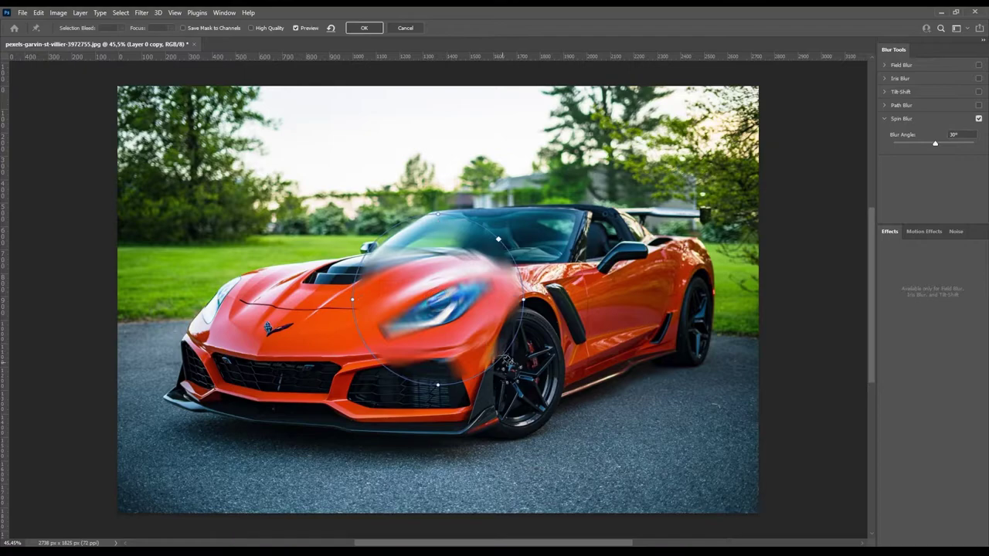
{"action": "key", "text": "p"}
{"action": "key", "text": "p"}
{"action": "left_click_drag", "start_coordinate": [439, 301], "coordinate": [519, 372]}
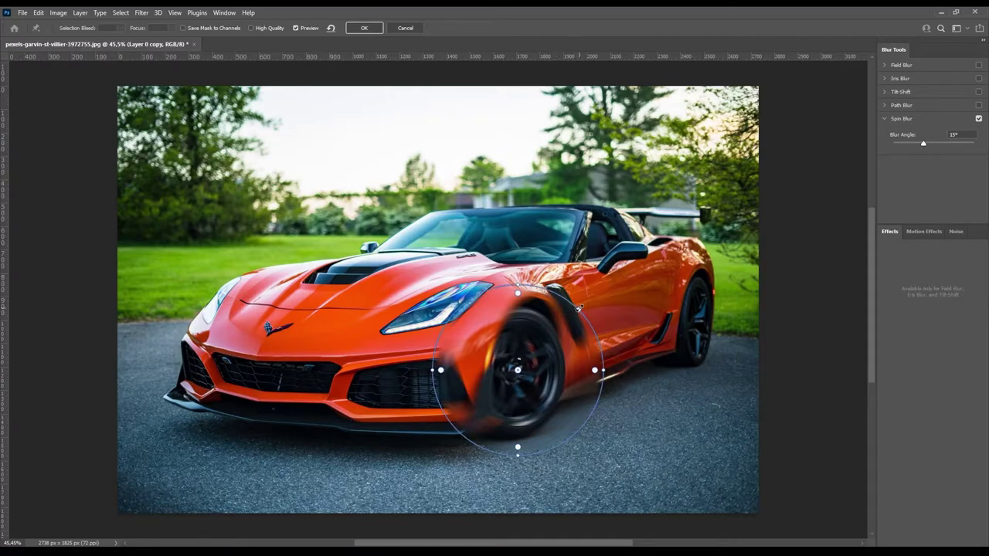
{"action": "left_click_drag", "start_coordinate": [578, 309], "coordinate": [559, 324]}
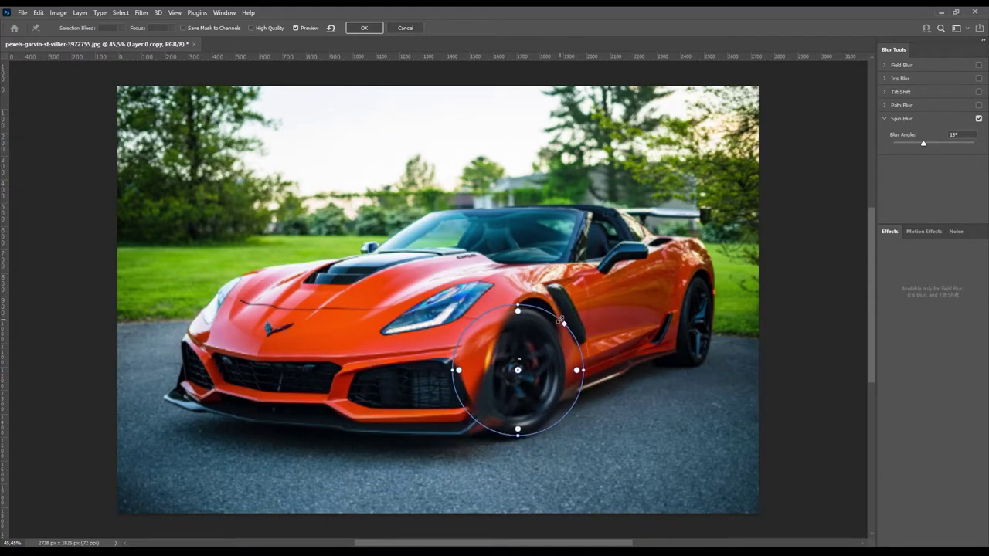
{"action": "left_click_drag", "start_coordinate": [518, 371], "coordinate": [515, 372]}
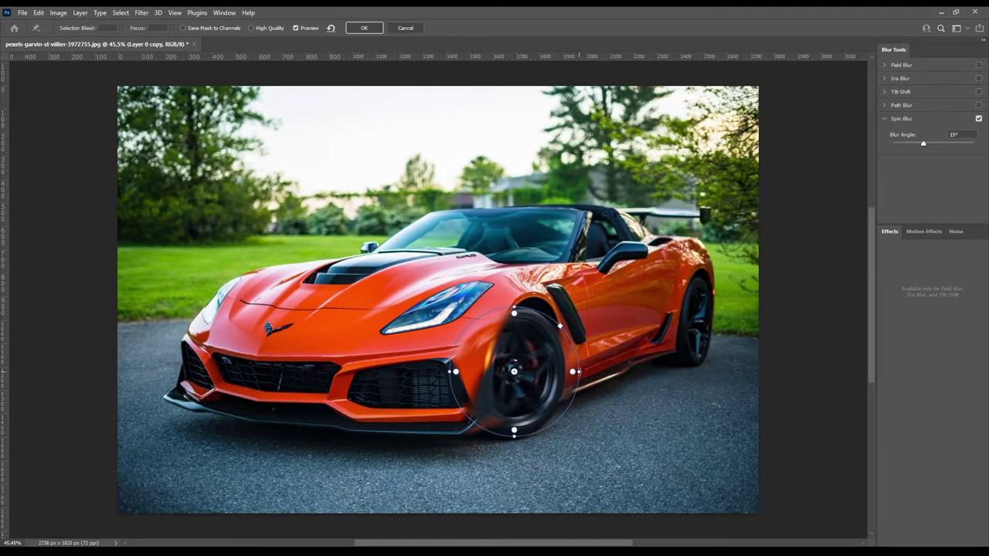
{"action": "left_click_drag", "start_coordinate": [579, 372], "coordinate": [565, 372]}
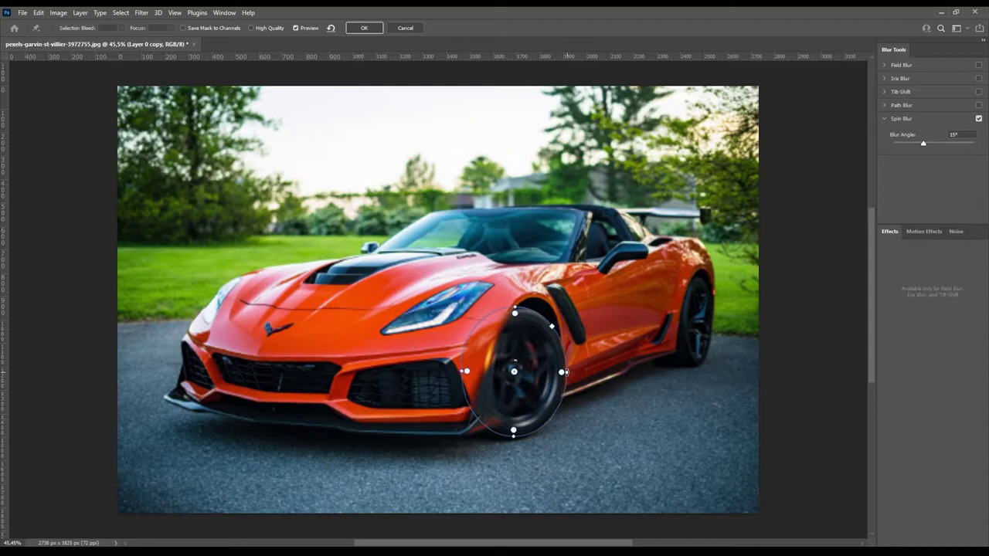
{"action": "left_click_drag", "start_coordinate": [516, 373], "coordinate": [517, 377]}
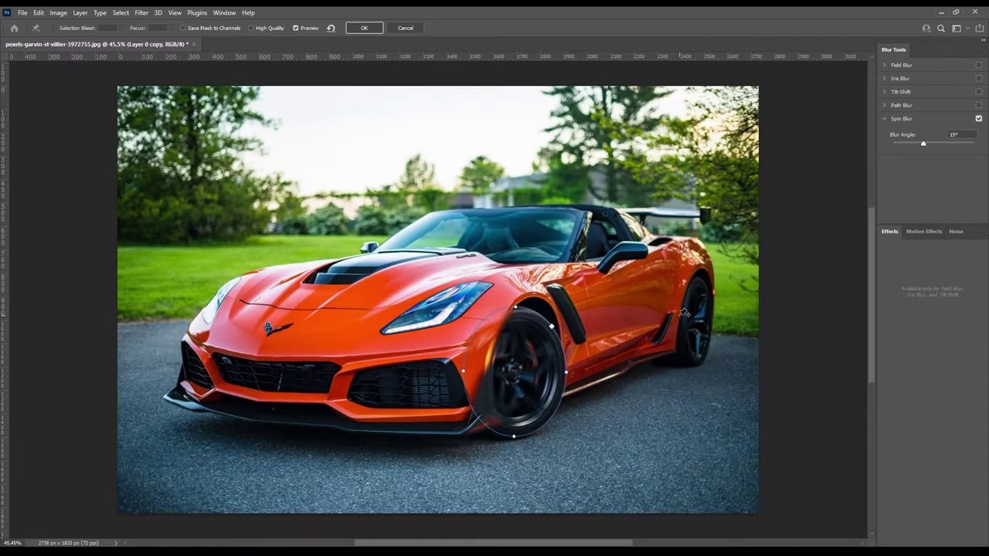
{"action": "left_click", "coordinate": [679, 316]}
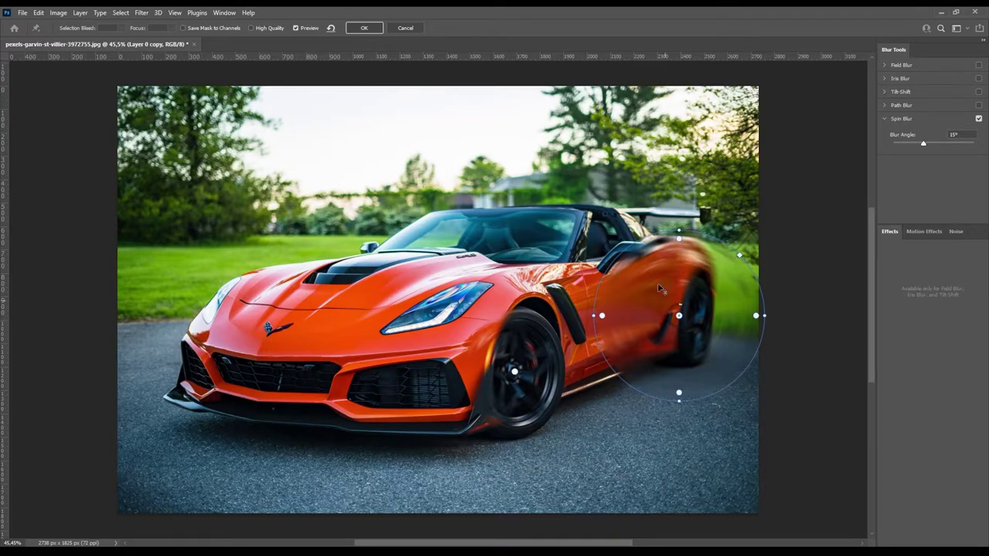
Resize the second spin blur ellipse around the rear tyre and centre it on the hub.
{"action": "mouse_move", "coordinate": [740, 255]}
{"action": "left_mouse_down"}
{"action": "mouse_move", "coordinate": [709, 286]}
{"action": "mouse_move", "coordinate": [695, 326]}
{"action": "mouse_move", "coordinate": [715, 324]}
{"action": "left_mouse_up"}
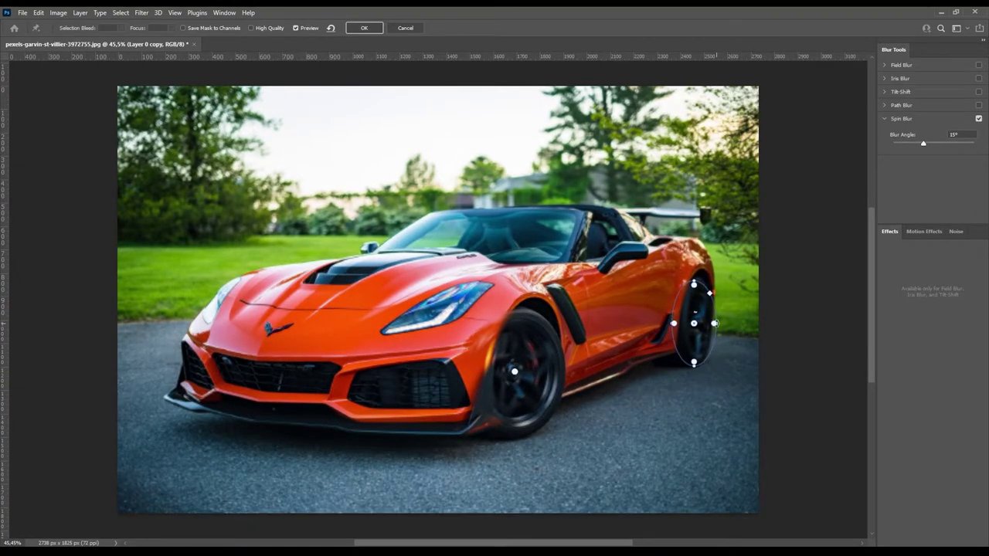
{"action": "left_click_drag", "start_coordinate": [710, 292], "coordinate": [713, 291]}
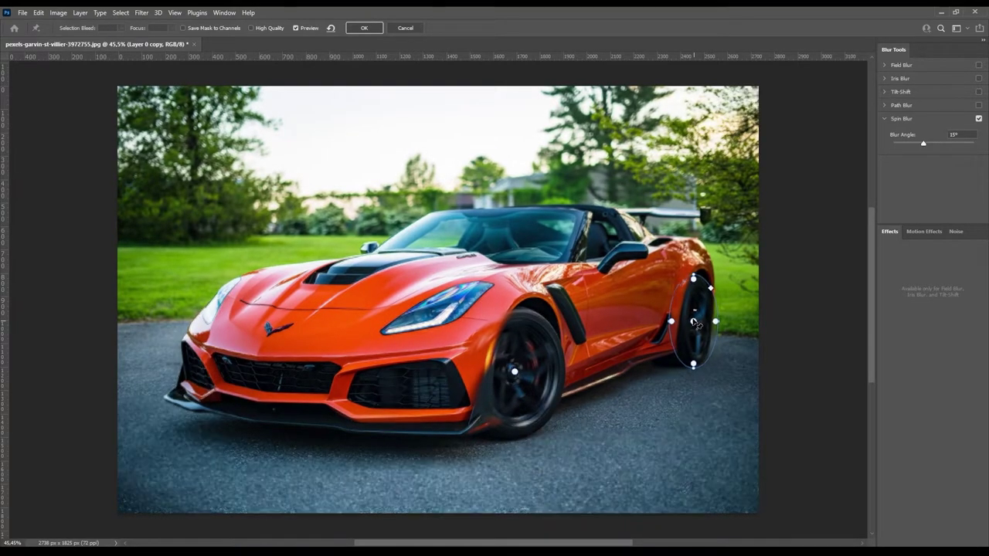
{"action": "left_click_drag", "start_coordinate": [697, 328], "coordinate": [695, 325]}
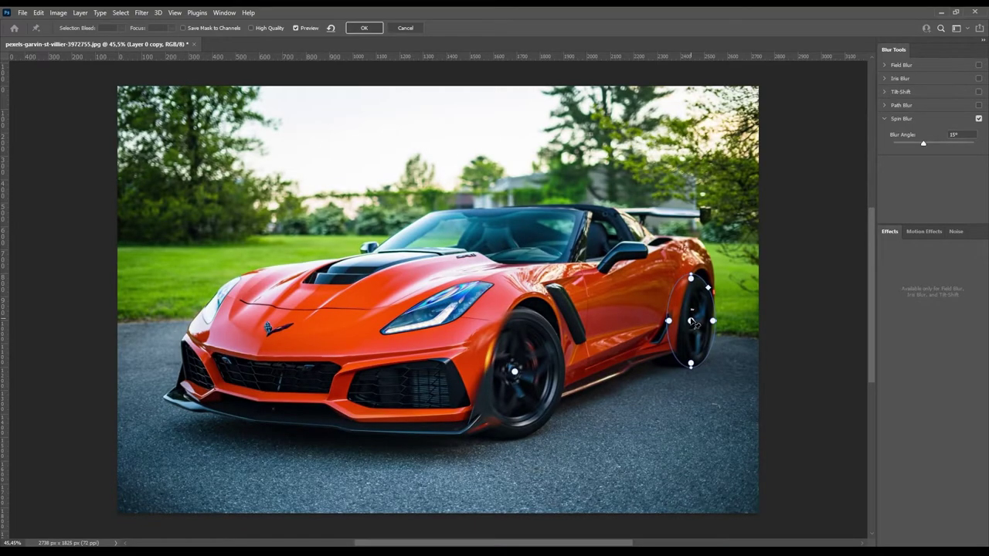
{"action": "left_click_drag", "start_coordinate": [695, 325], "coordinate": [704, 329]}
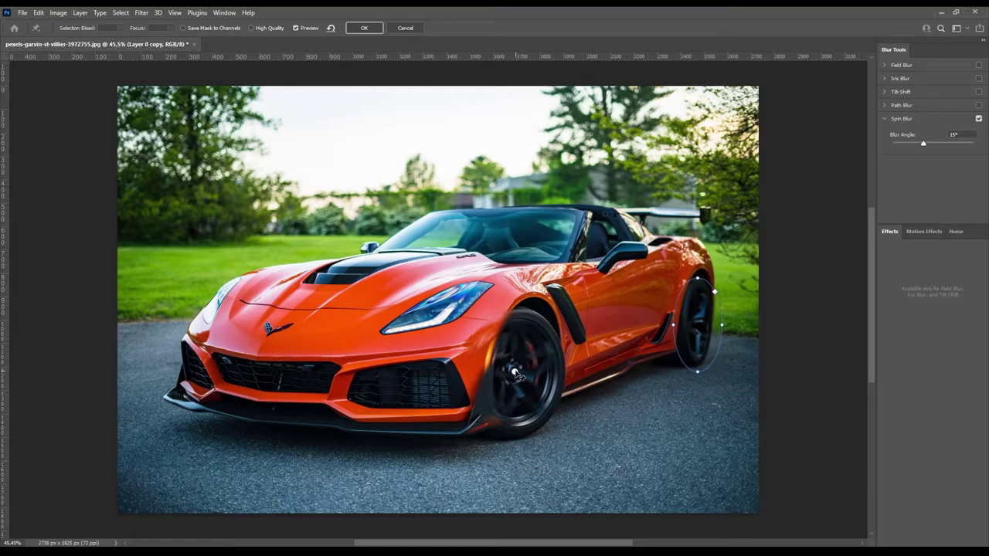
Stretch the front wheel blur slightly taller and commit both spin blurs.
{"action": "left_click", "coordinate": [515, 373]}
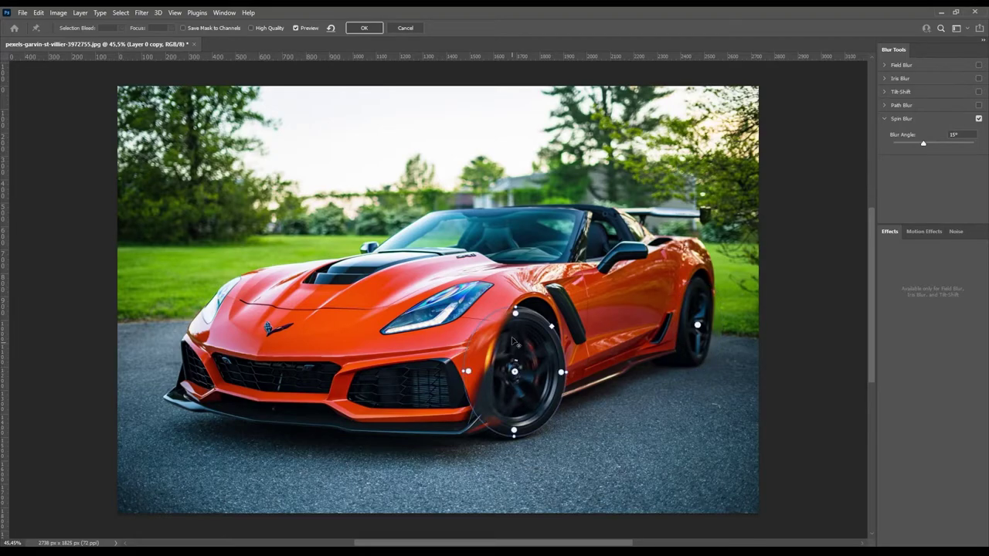
{"action": "left_click_drag", "start_coordinate": [515, 310], "coordinate": [516, 306]}
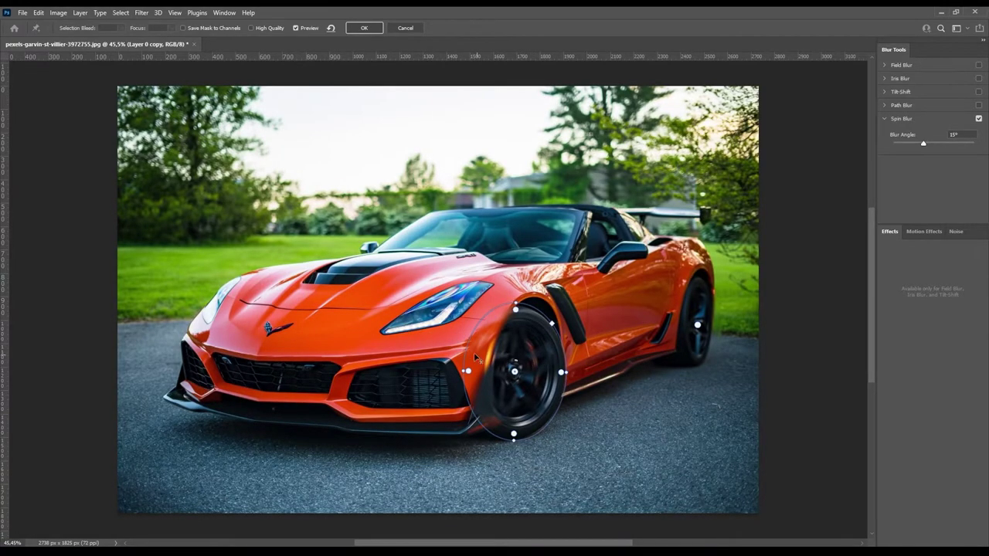
{"action": "left_click", "coordinate": [362, 29]}
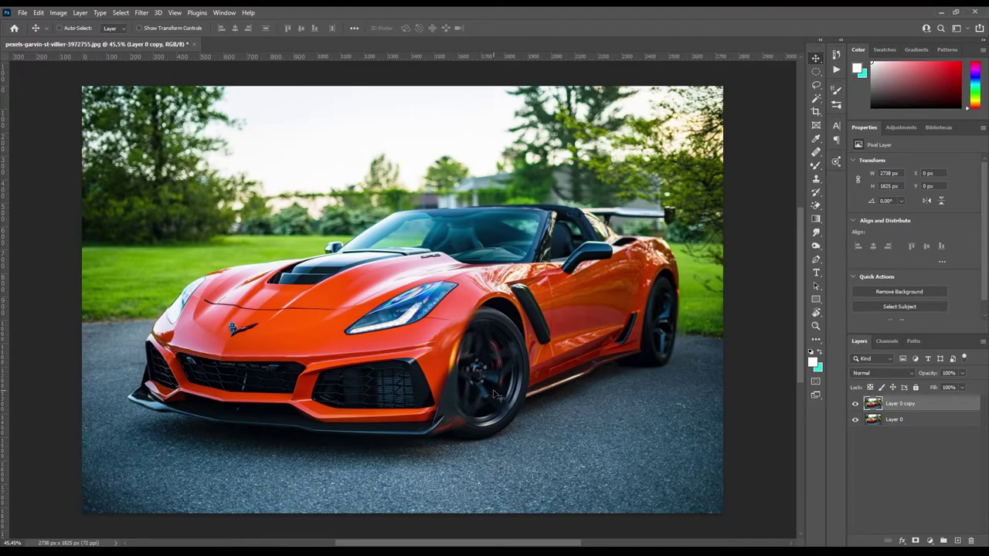
{"action": "scroll", "coordinate": [495, 392], "scroll_direction": "up", "scroll_amount": 2}
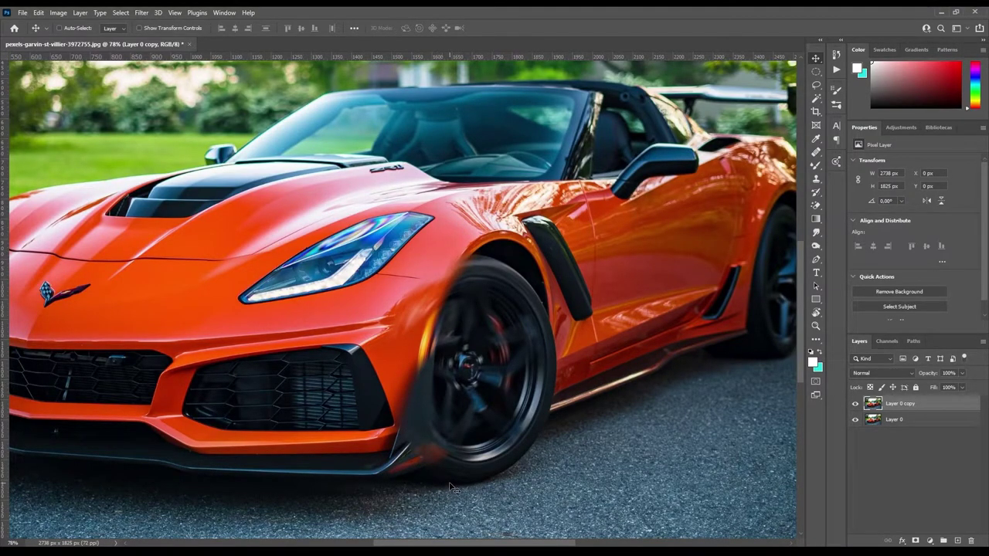
{"action": "scroll", "coordinate": [376, 454], "scroll_direction": "down", "scroll_amount": 2}
{"action": "scroll", "coordinate": [377, 455], "scroll_direction": "up", "scroll_amount": 2}
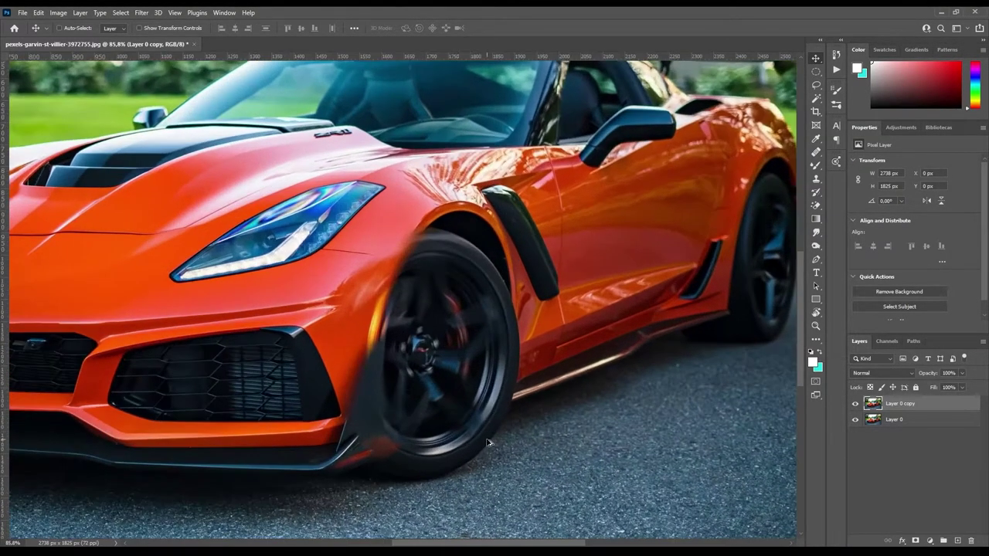
{"action": "scroll", "coordinate": [364, 492], "scroll_direction": "up", "scroll_amount": 2}
{"action": "scroll", "coordinate": [364, 492], "scroll_direction": "up", "scroll_amount": 1}
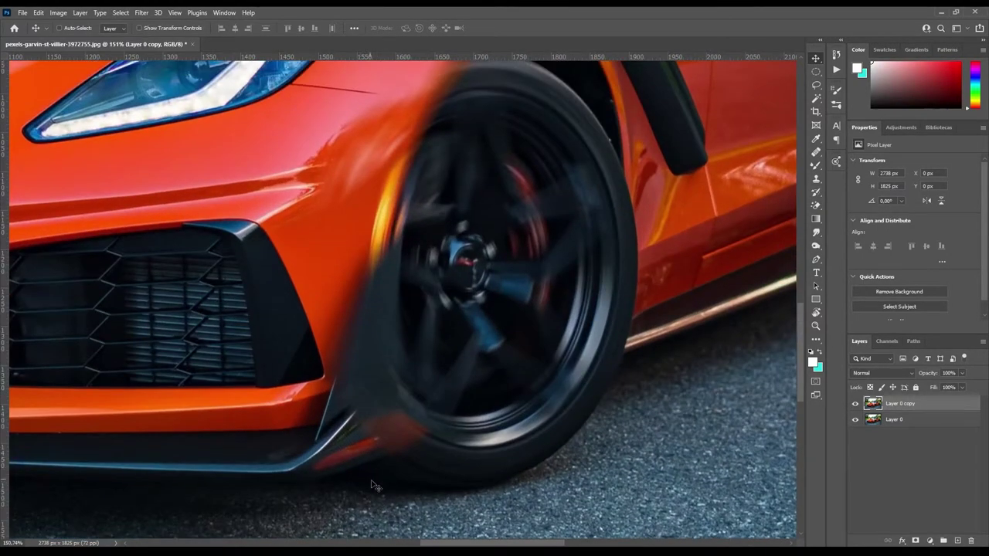
{"action": "scroll", "coordinate": [292, 484], "scroll_direction": "down", "scroll_amount": 3}
{"action": "scroll", "coordinate": [745, 357], "scroll_direction": "up", "scroll_amount": 2}
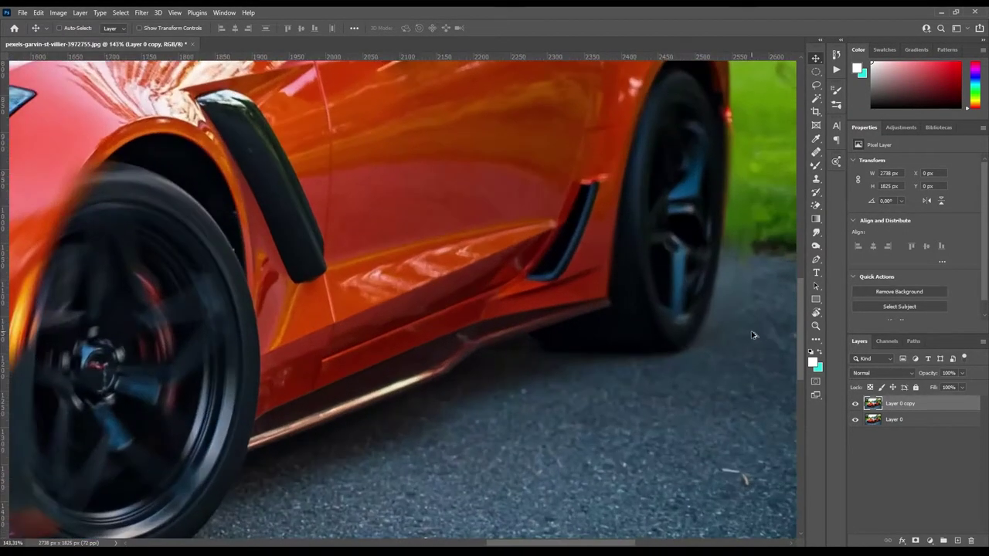
{"action": "scroll", "coordinate": [748, 334], "scroll_direction": "up", "scroll_amount": 2}
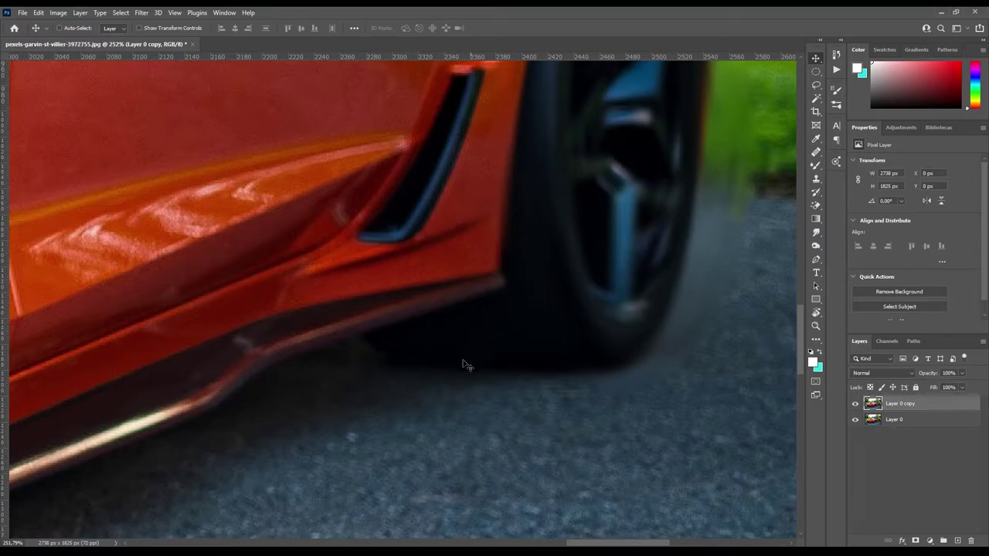
{"action": "scroll", "coordinate": [526, 382], "scroll_direction": "down", "scroll_amount": 3}
{"action": "scroll", "coordinate": [464, 383], "scroll_direction": "down", "scroll_amount": 2}
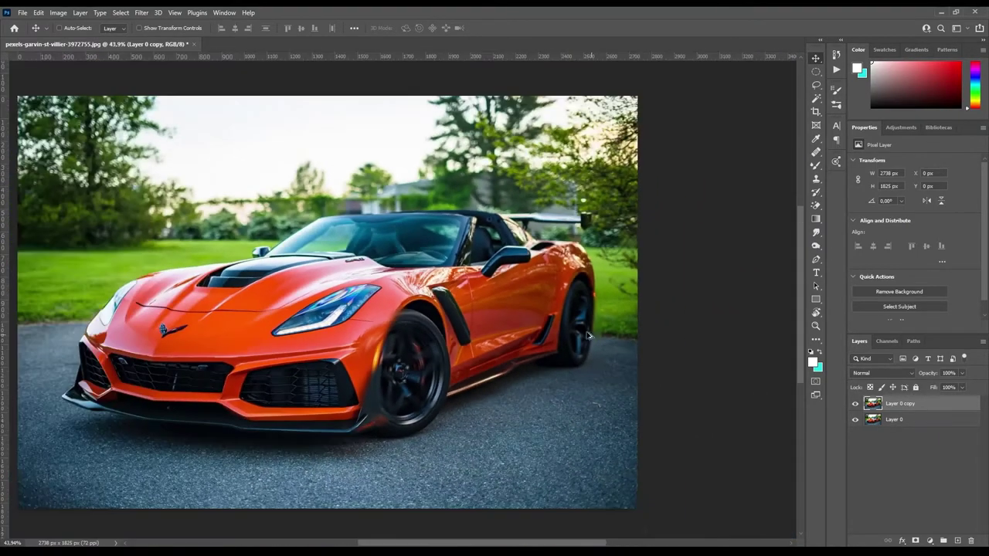
{"action": "scroll", "coordinate": [417, 382], "scroll_direction": "up", "scroll_amount": 2}
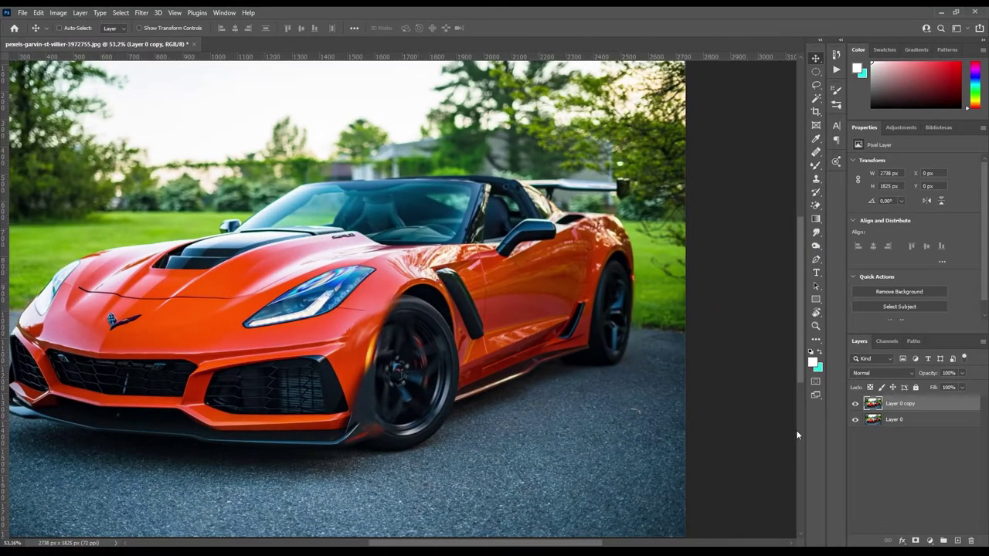
{"action": "scroll", "coordinate": [419, 418], "scroll_direction": "up", "scroll_amount": 1}
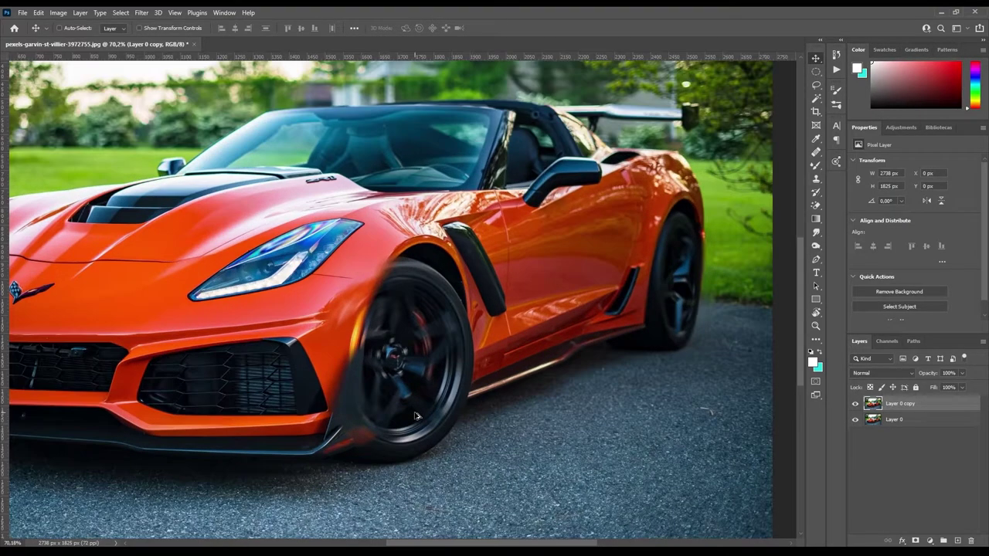
{"action": "scroll", "coordinate": [370, 414], "scroll_direction": "up", "scroll_amount": 1}
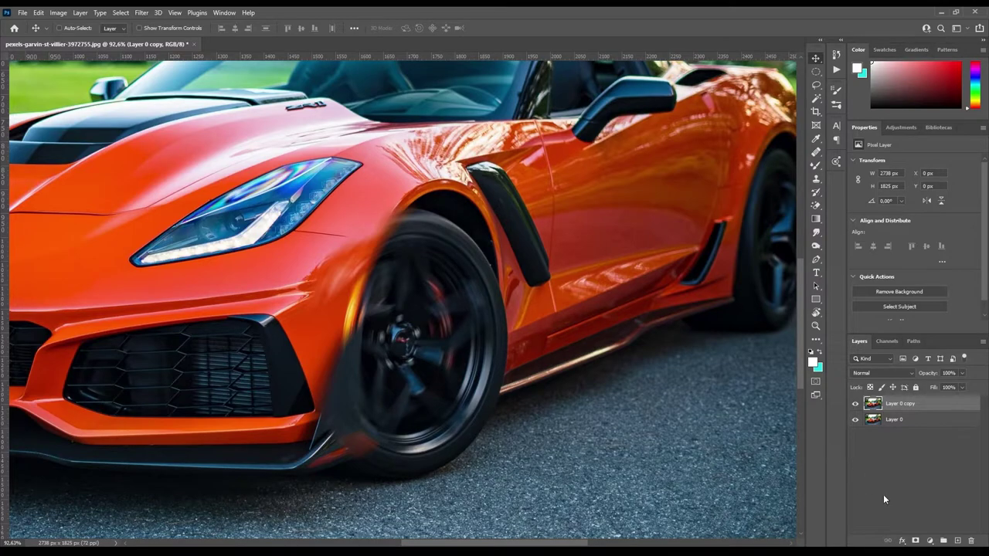
Add a layer mask to Layer 0 copy with a black Hard Round brush at 100% opacity, 0% smoothing.
{"action": "left_click", "coordinate": [915, 541]}
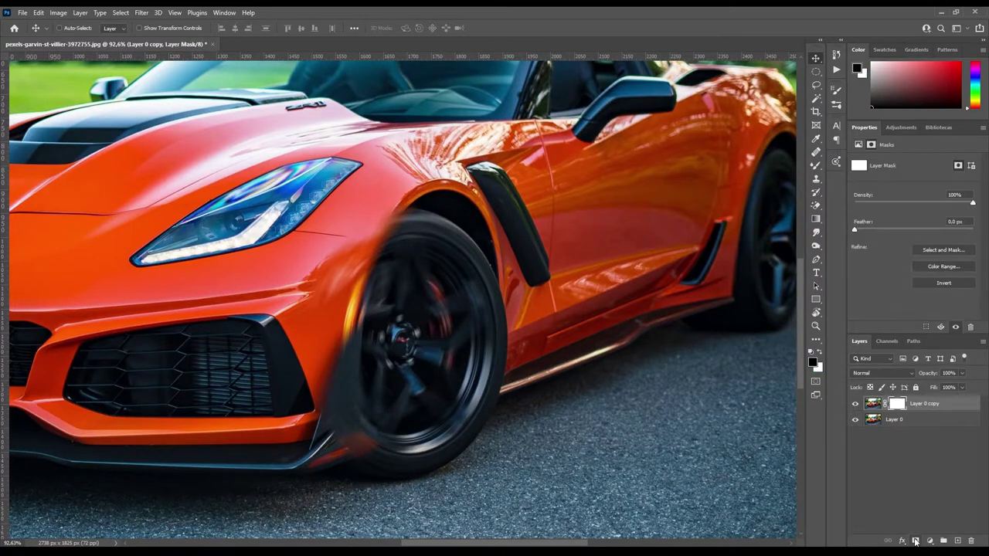
{"action": "key", "text": "b"}
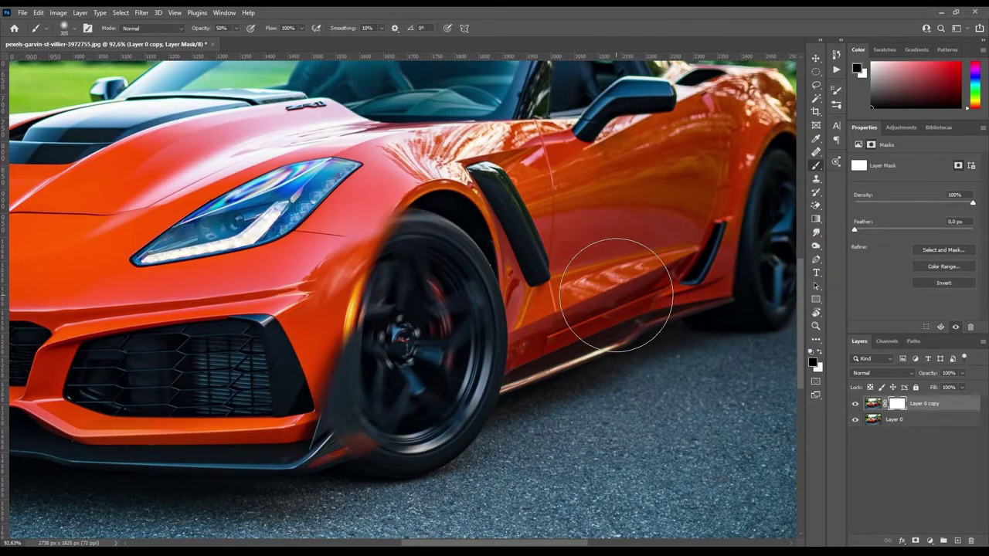
{"action": "key", "text": "shift+b"}
{"action": "right_click", "coordinate": [616, 294]}
{"action": "left_click", "coordinate": [659, 409]}
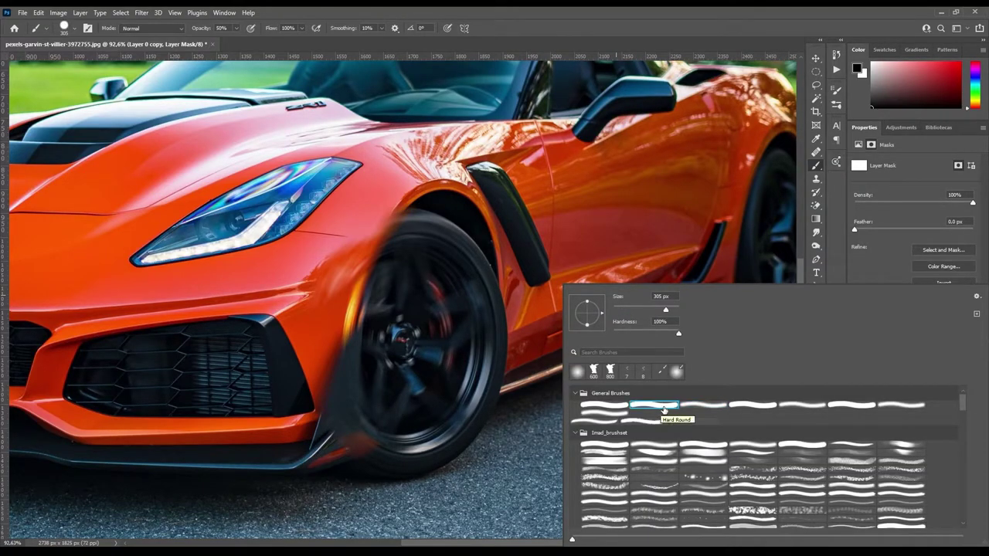
{"action": "key", "text": "Return"}
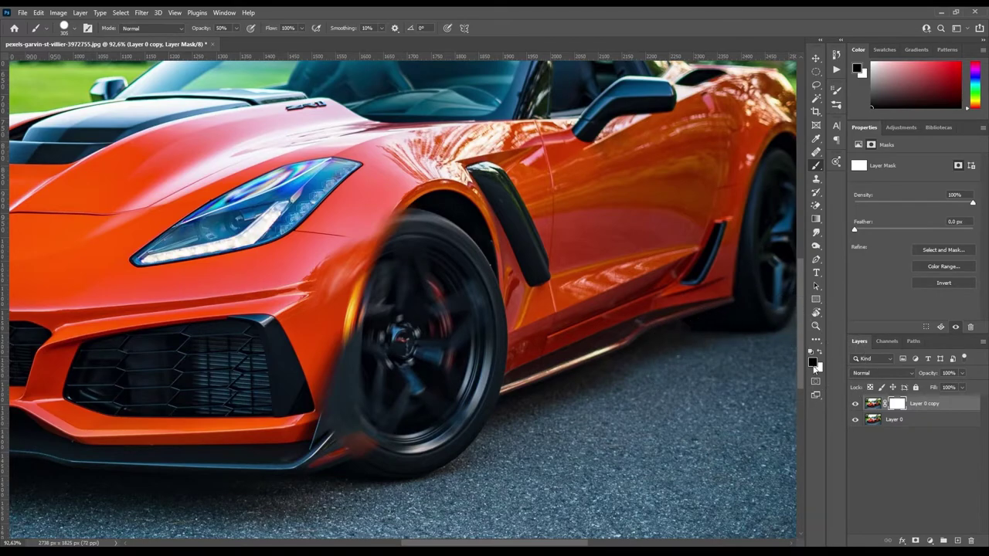
{"action": "left_click_drag", "start_coordinate": [199, 31], "coordinate": [257, 39]}
{"action": "left_click_drag", "start_coordinate": [344, 36], "coordinate": [314, 36]}
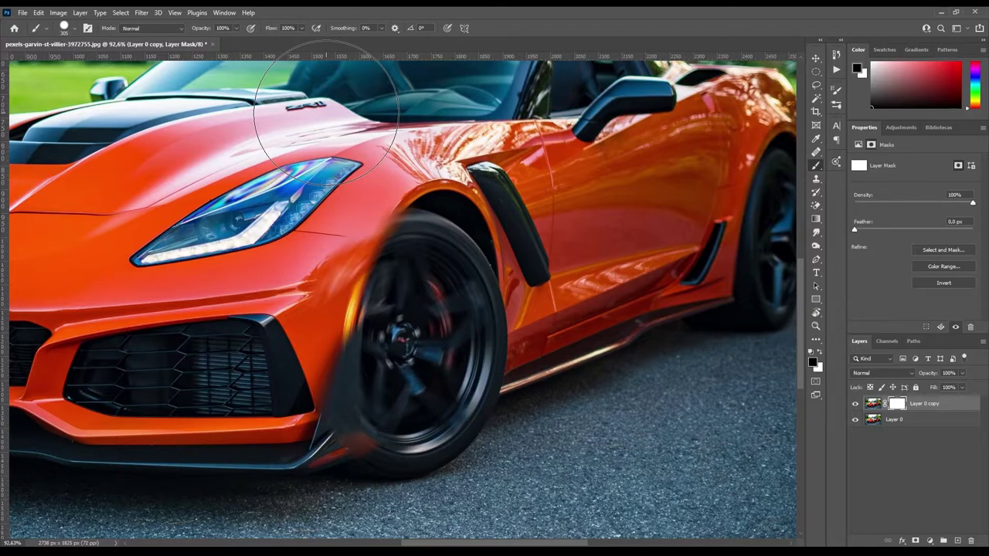
Paint black on the mask to hide the blur smear above and left of the front wheel.
{"action": "key", "text": "bracketleft"}
{"action": "key", "text": "bracketleft"}
{"action": "key", "text": "bracketleft"}
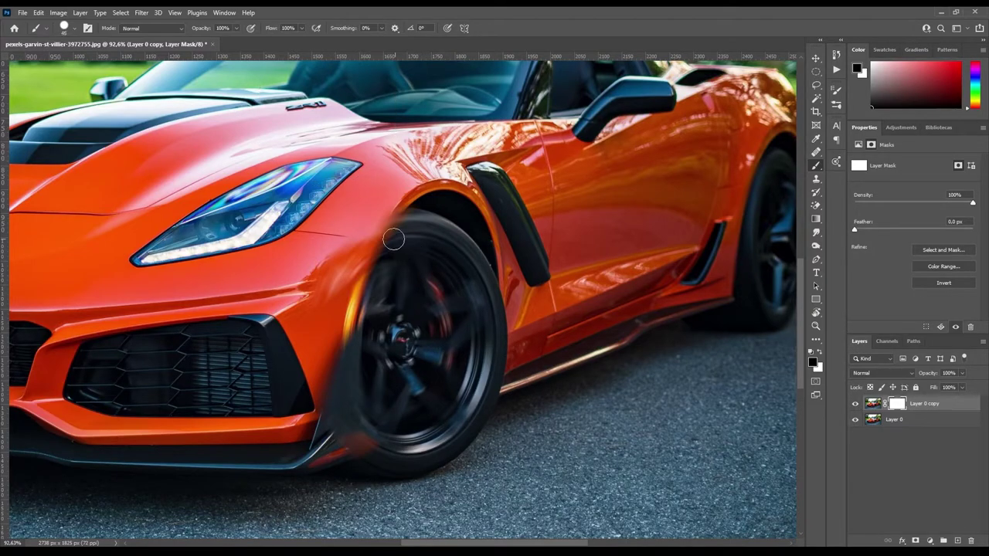
{"action": "mouse_move", "coordinate": [394, 239]}
{"action": "left_mouse_down"}
{"action": "mouse_move", "coordinate": [389, 200]}
{"action": "mouse_move", "coordinate": [400, 184]}
{"action": "left_mouse_up"}
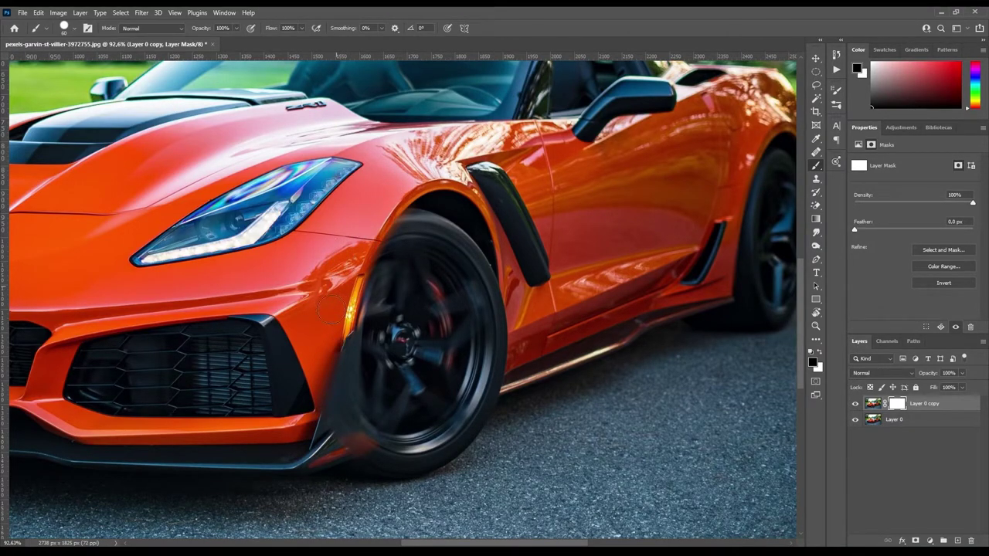
{"action": "mouse_move", "coordinate": [296, 292]}
{"action": "left_mouse_down"}
{"action": "mouse_move", "coordinate": [333, 334]}
{"action": "mouse_move", "coordinate": [345, 469]}
{"action": "left_mouse_up"}
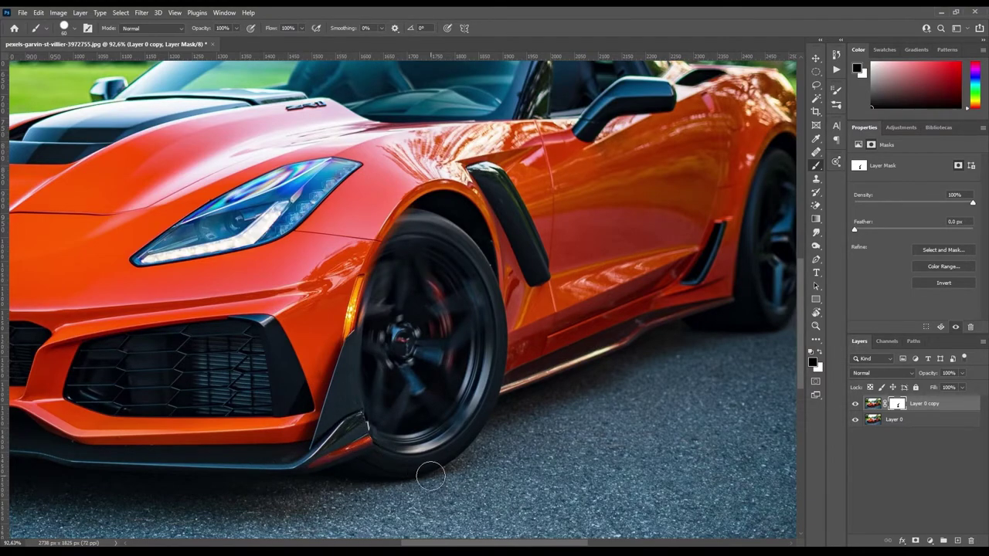
{"action": "key", "text": "x"}
{"action": "key", "text": "bracketleft"}
{"action": "key", "text": "bracketleft"}
{"action": "key", "text": "bracketleft"}
{"action": "key", "text": "x"}
Use a soft round brush at 57% opacity, 56% flow and size 90 on the front wheel edges.
{"action": "key", "text": "5"}
{"action": "key", "text": "7"}
{"action": "left_click_drag", "start_coordinate": [270, 29], "coordinate": [254, 30]}
{"action": "right_click", "coordinate": [405, 259]}
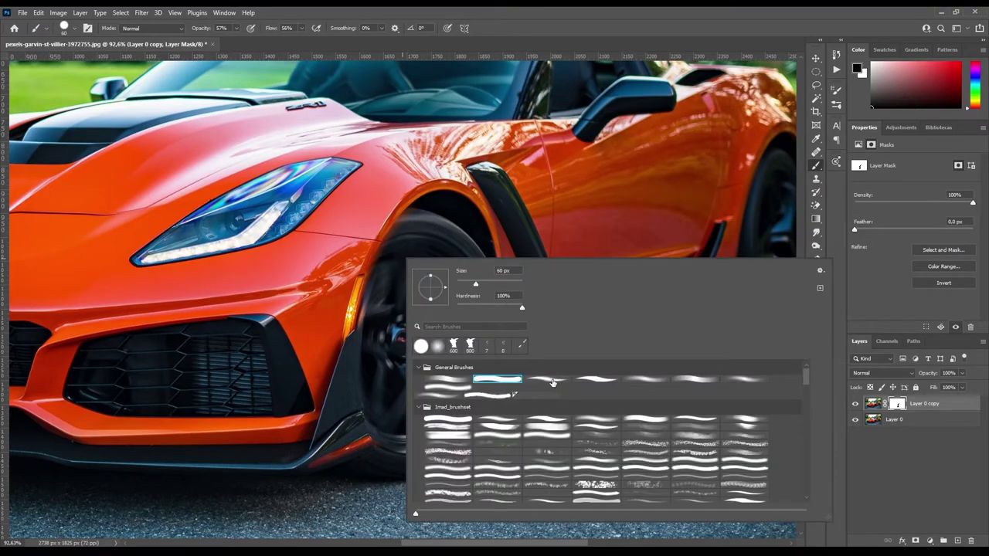
{"action": "left_click", "coordinate": [646, 379]}
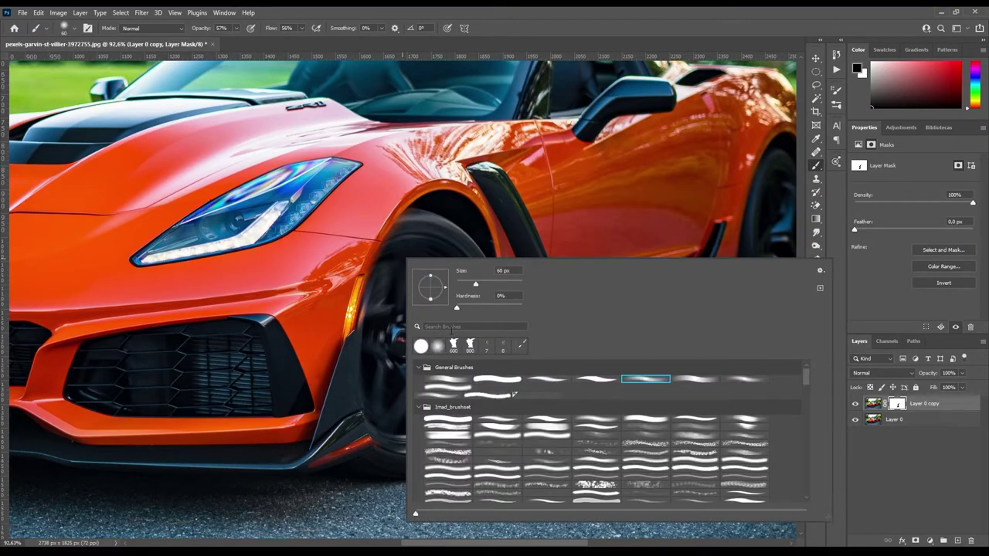
{"action": "left_click", "coordinate": [371, 317]}
{"action": "key", "text": "bracketright"}
{"action": "key", "text": "bracketright"}
{"action": "key", "text": "bracketright"}
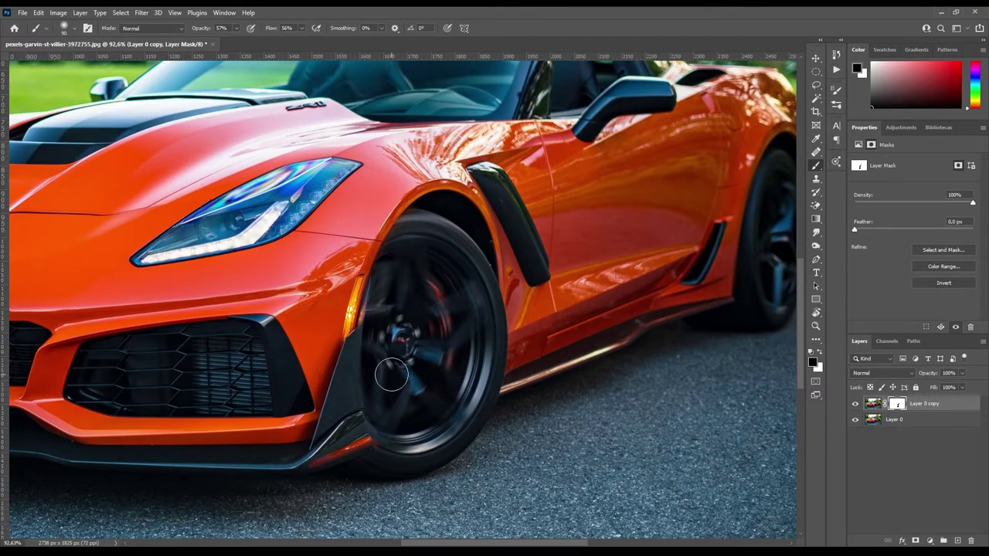
{"action": "key", "text": "x"}
Zoom to the rear wheel and mask its blur smear with a black Hard Round brush.
{"action": "scroll", "coordinate": [582, 479], "scroll_direction": "down", "scroll_amount": 3}
{"action": "scroll", "coordinate": [449, 320], "scroll_direction": "up", "scroll_amount": 5}
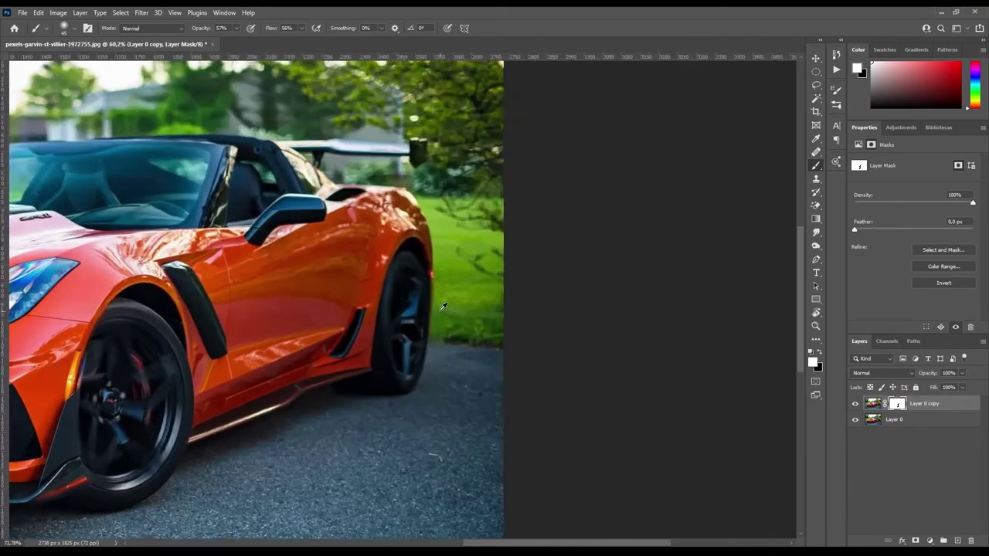
{"action": "key", "text": "x"}
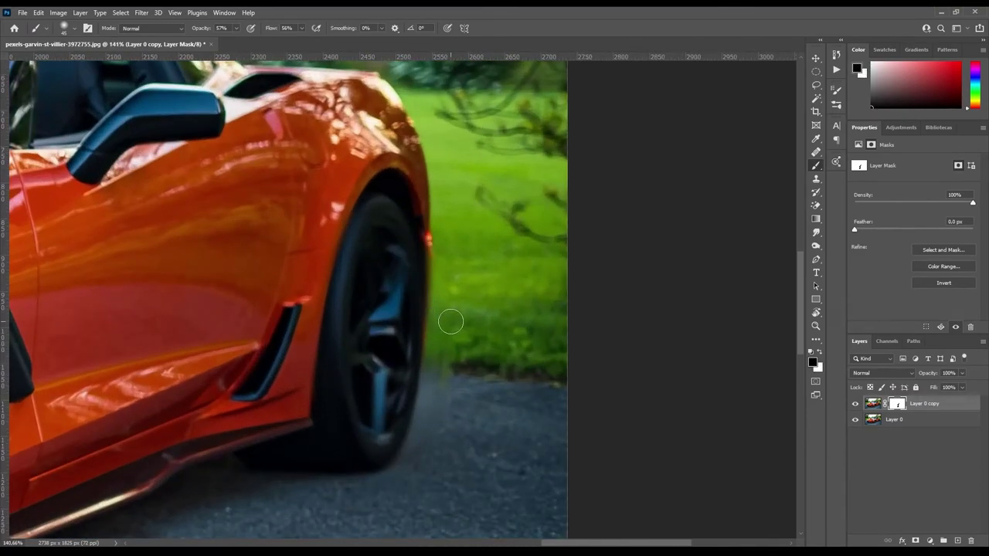
{"action": "right_click", "coordinate": [485, 349]}
{"action": "double_click", "coordinate": [584, 404]}
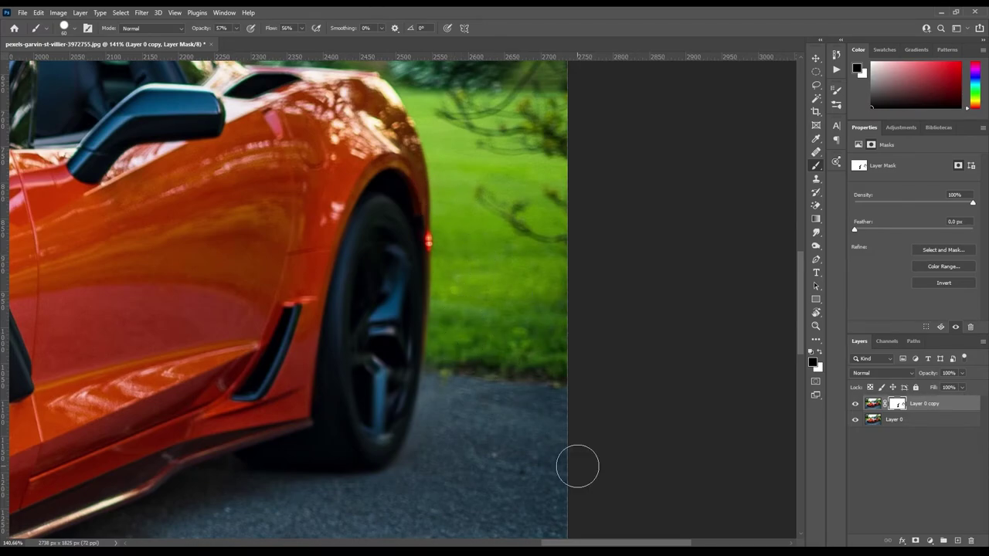
{"action": "key", "text": "v"}
{"action": "scroll", "coordinate": [489, 365], "scroll_direction": "down", "scroll_amount": 5}
{"action": "scroll", "coordinate": [285, 368], "scroll_direction": "up", "scroll_amount": 3}
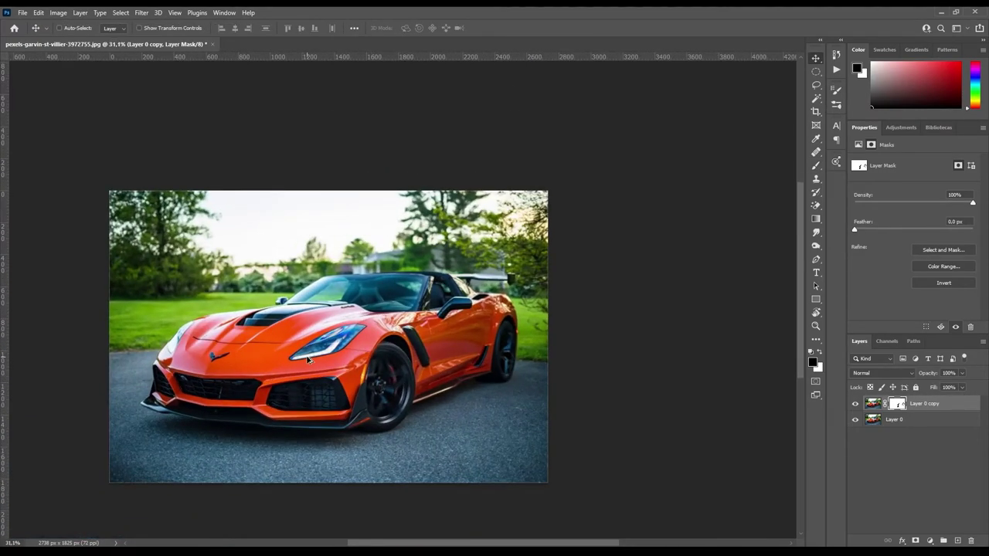